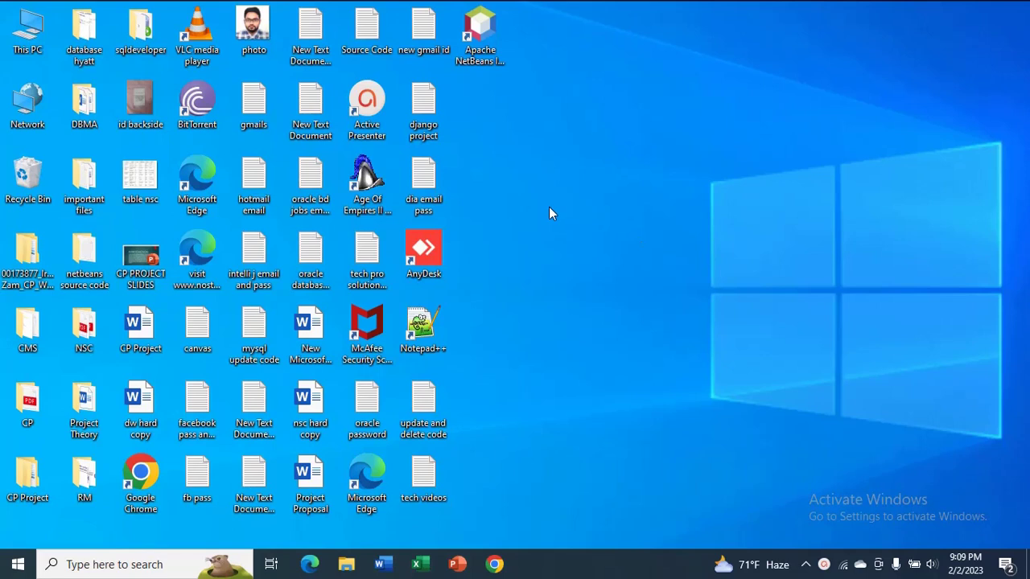
Bring up the shortcut menu for This PC on the desktop
right_click(27, 30)
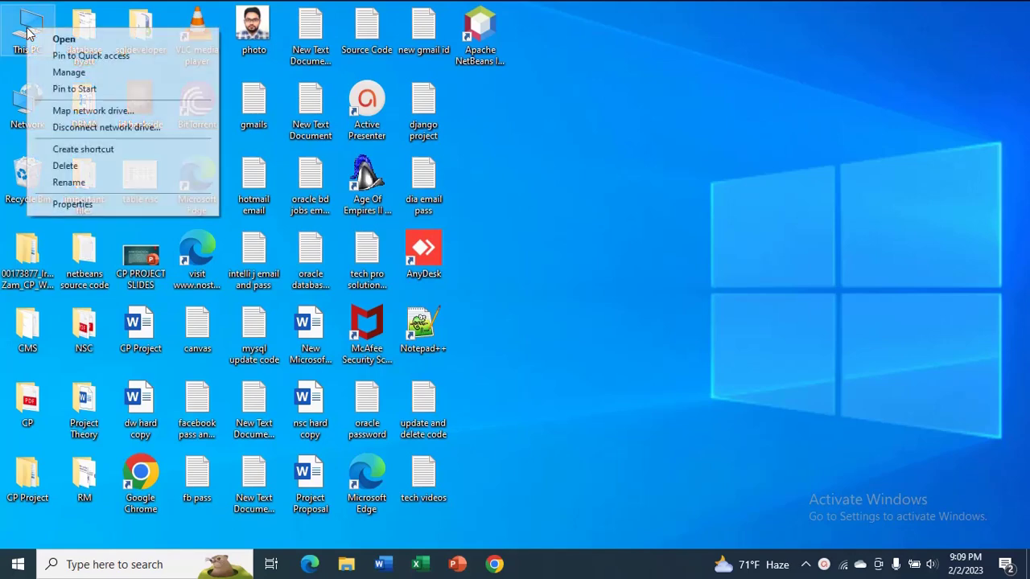
Open This PC's properties and go to Advanced system settings
left_click(73, 204)
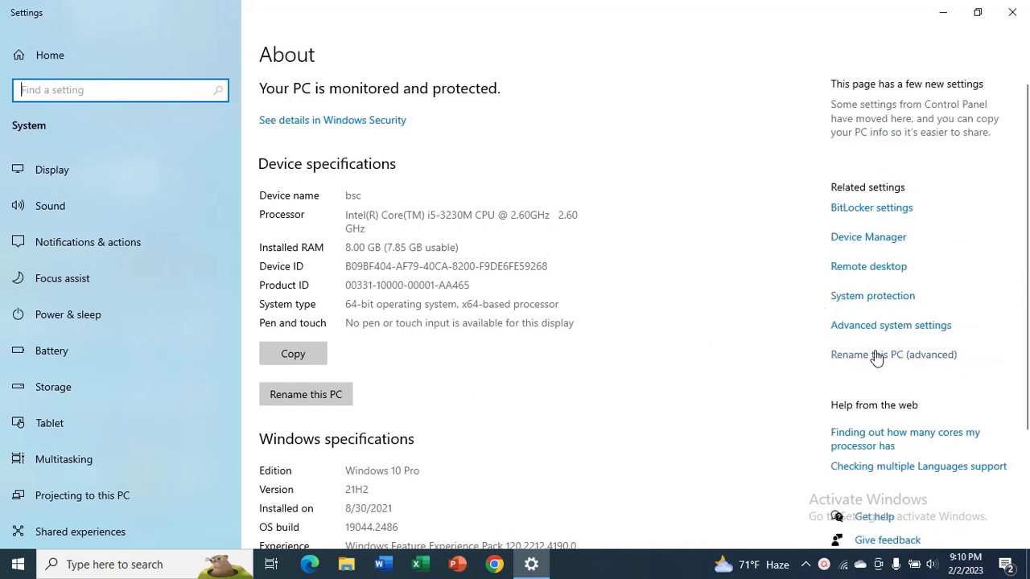
left_click(886, 329)
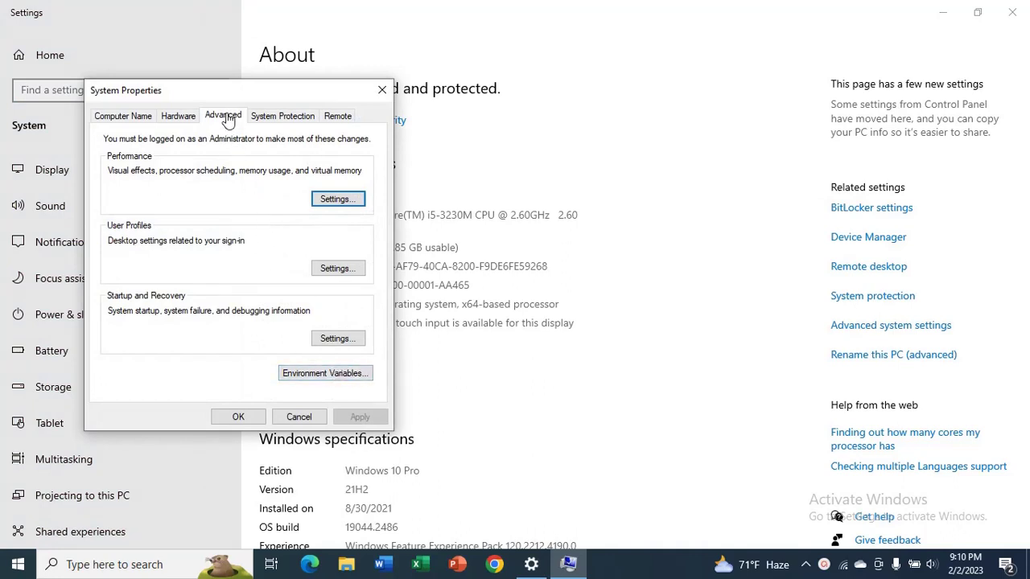
In Environment Variables, delete JAVA_HOME from both User variables and System variables
left_click(337, 378)
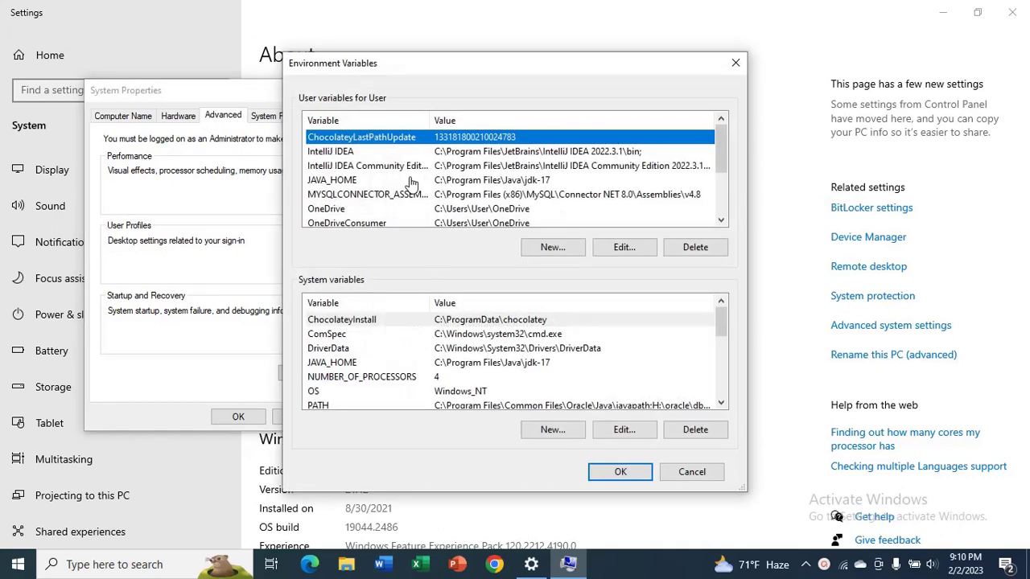
left_click(457, 183)
left_click(694, 246)
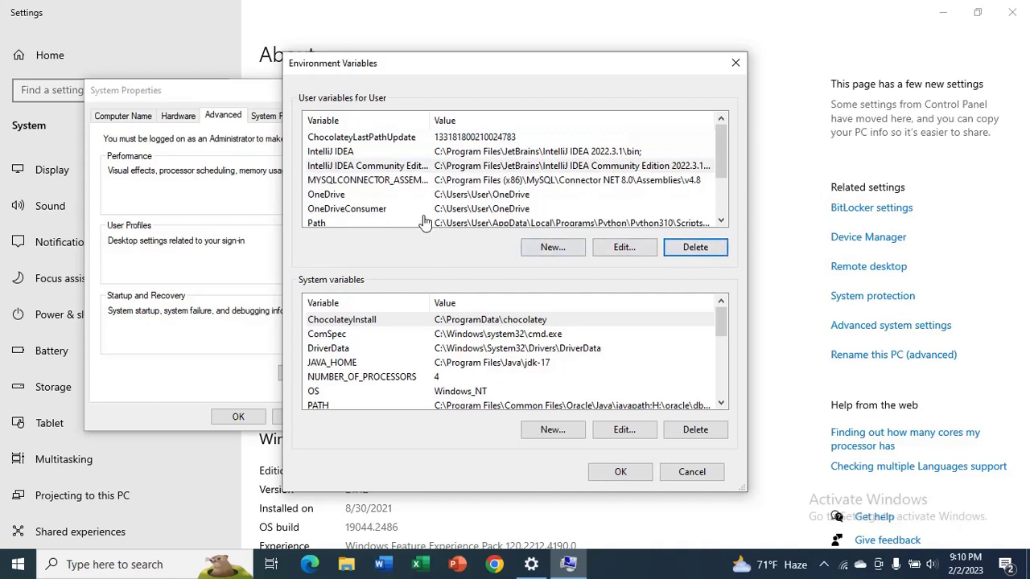
scroll(627, 189, "down", 1)
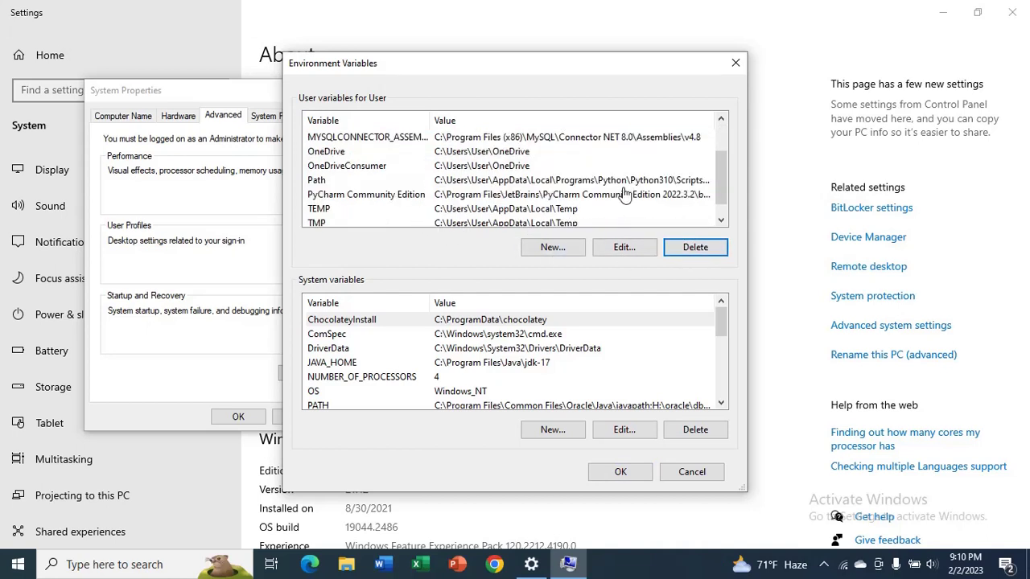
scroll(478, 211, "up", 1)
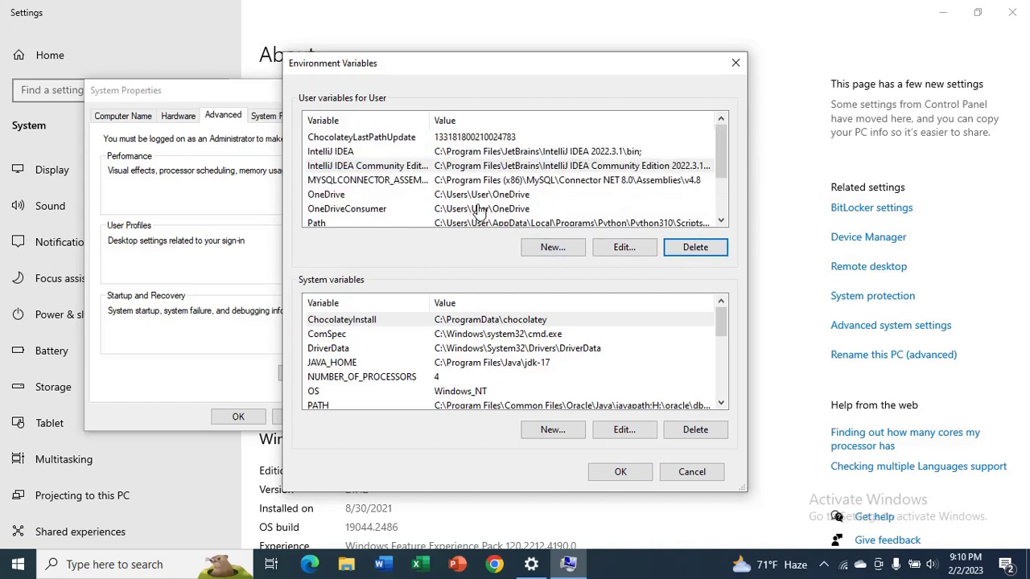
left_click(501, 368)
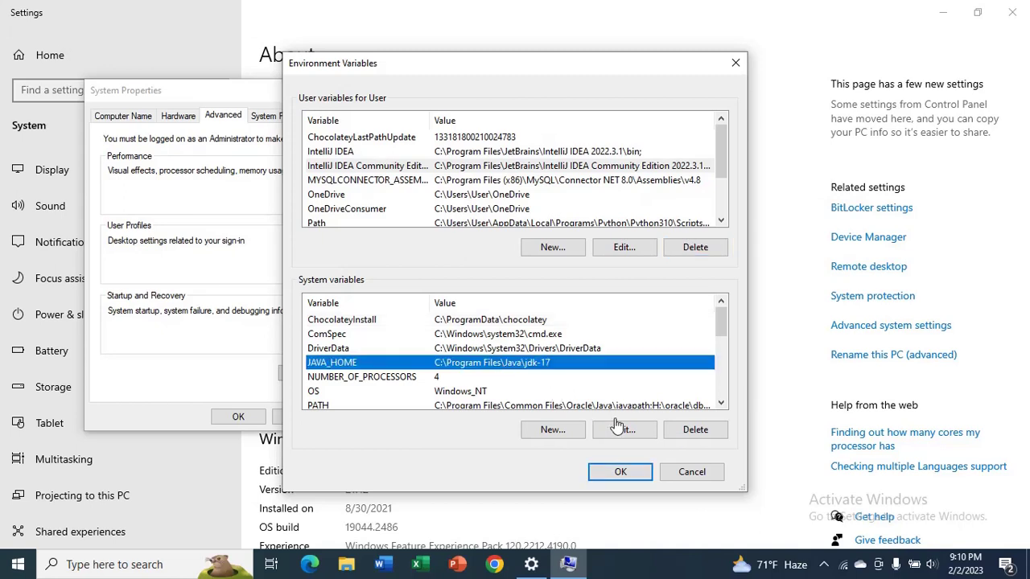
left_click(678, 432)
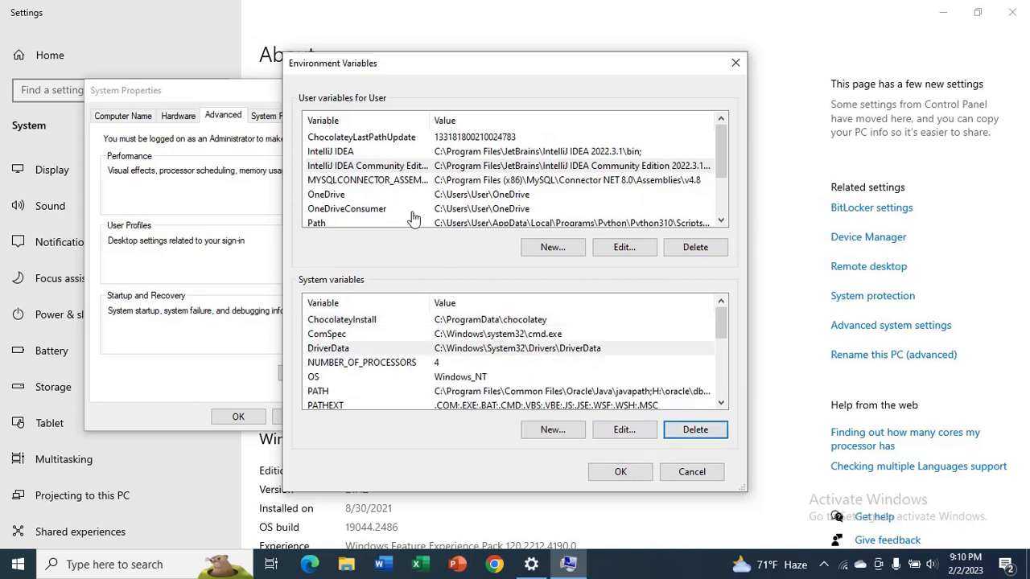
left_click(517, 196)
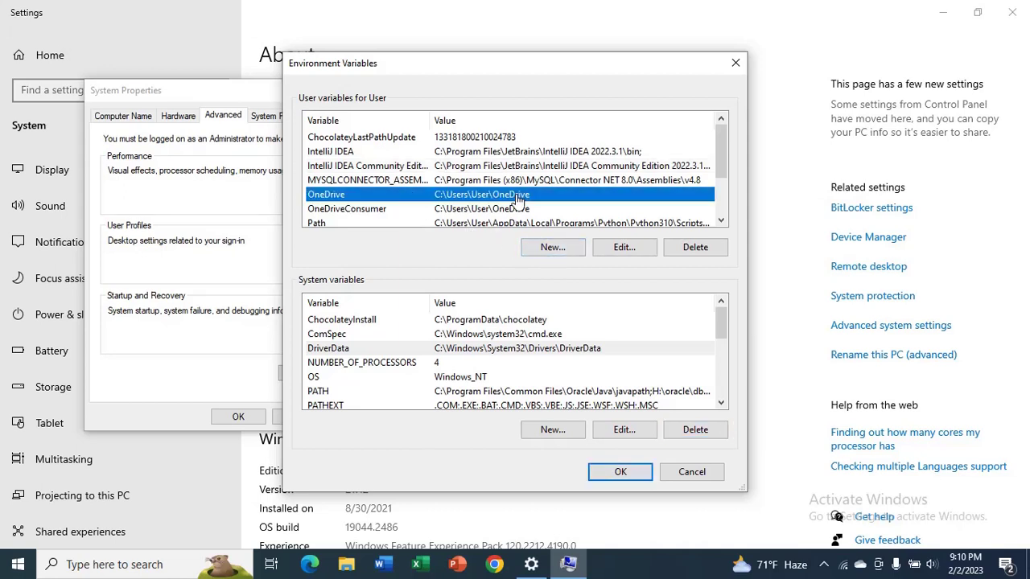
Start a new user variable named JAVA_HOME, ready for its value
left_click(552, 248)
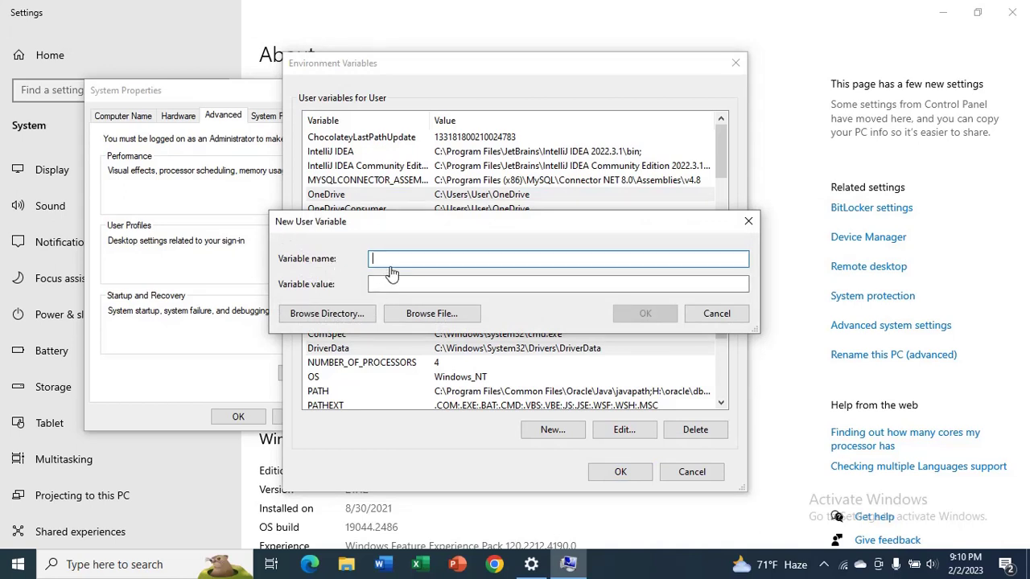
type("JAVA_HOME")
left_click(375, 288)
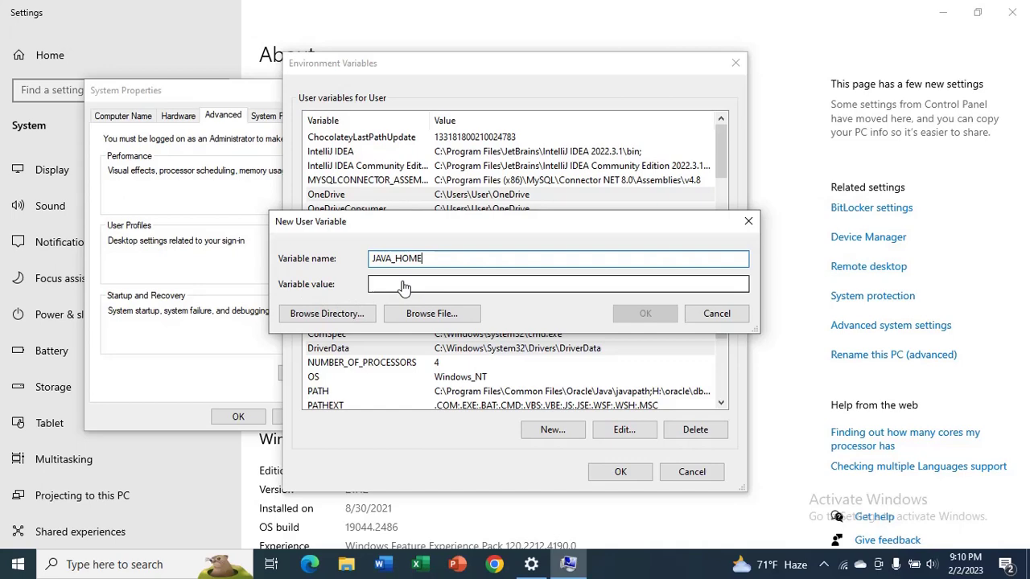
Browse to C:\Program Files\Java\jdk-17 and copy its folder path from the address bar
left_click(446, 315)
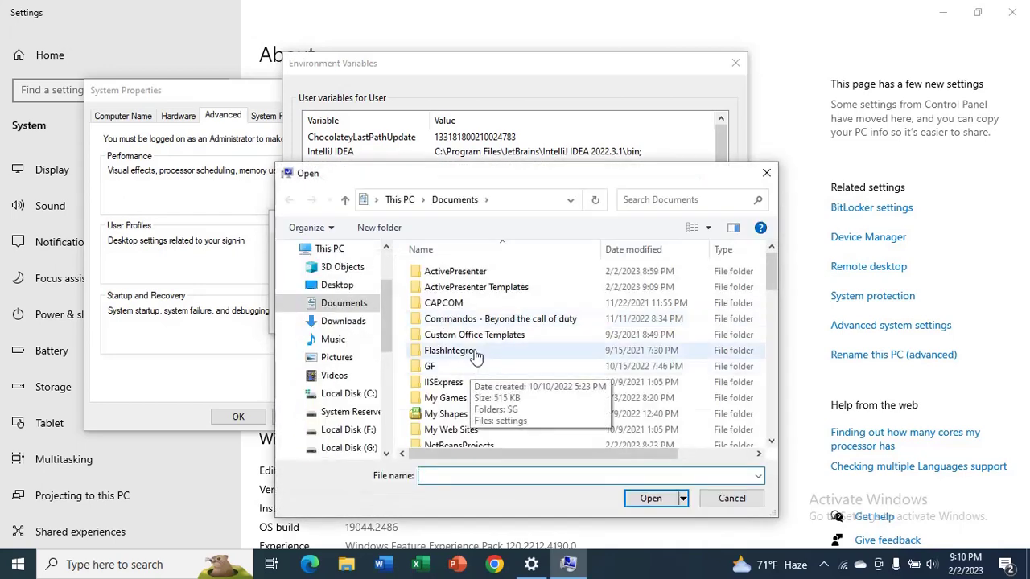
left_click(358, 394)
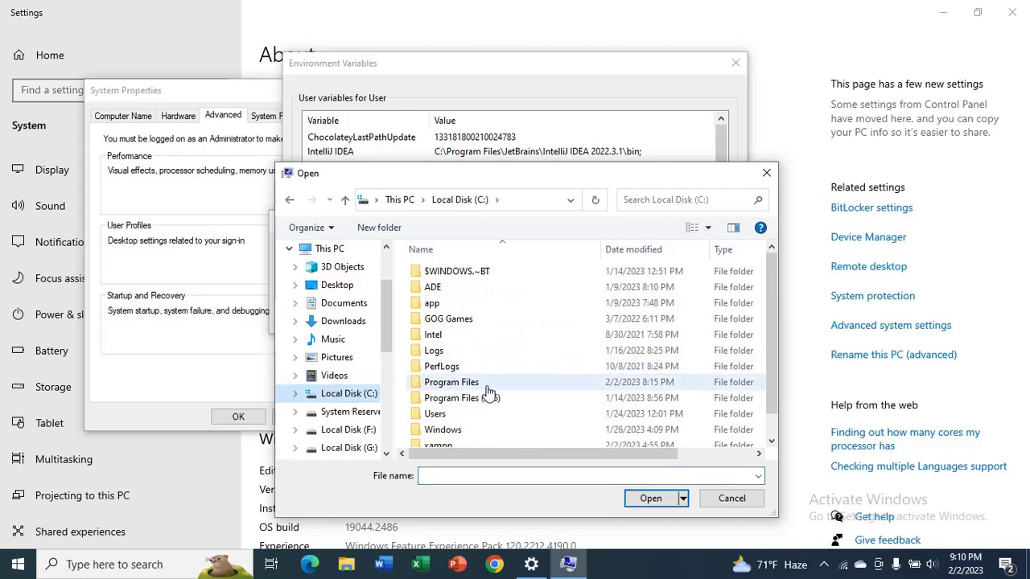
double_click(487, 384)
scroll(493, 366, "down", 1)
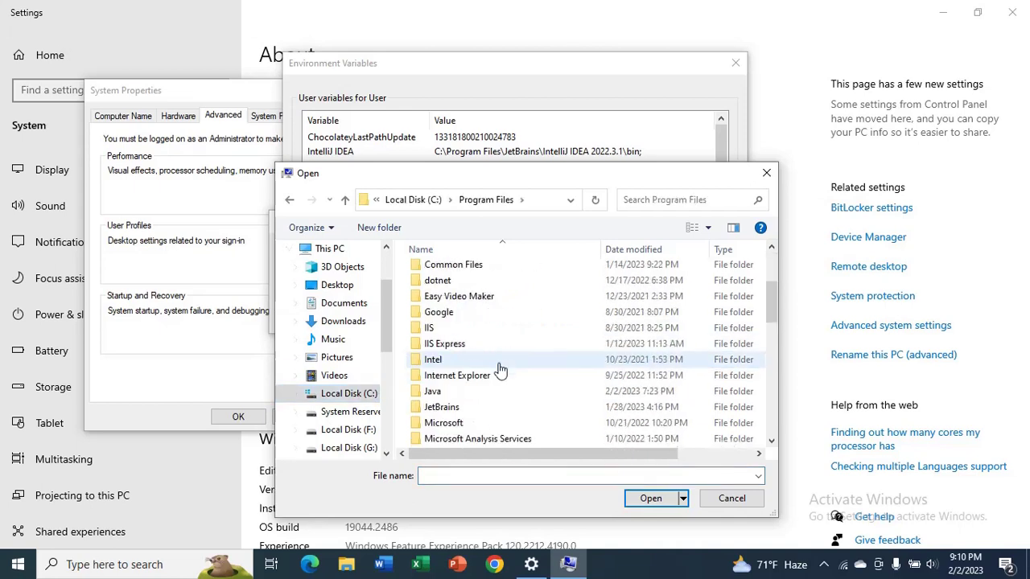
double_click(452, 393)
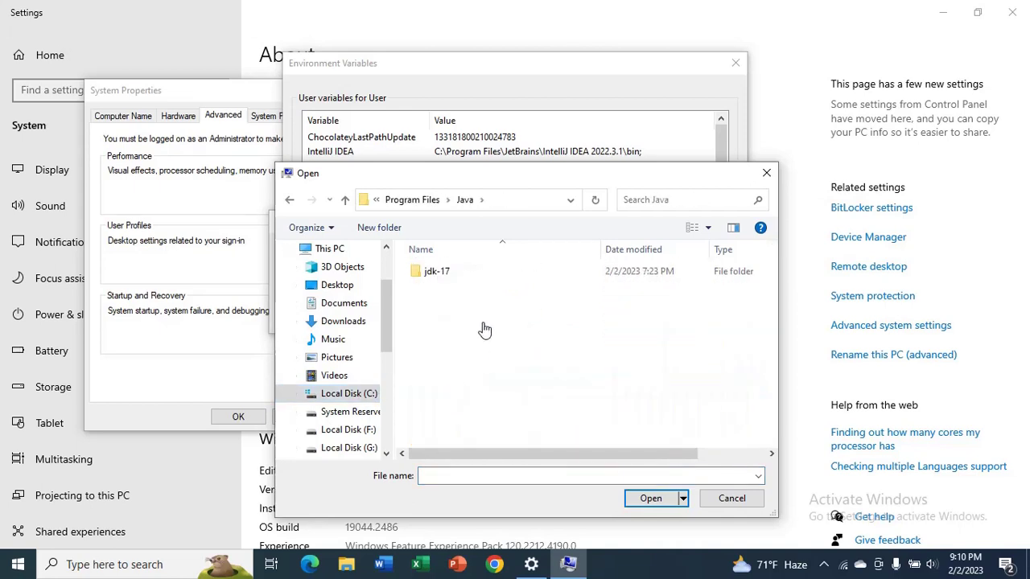
double_click(474, 281)
left_click(543, 201)
key("ctrl+c")
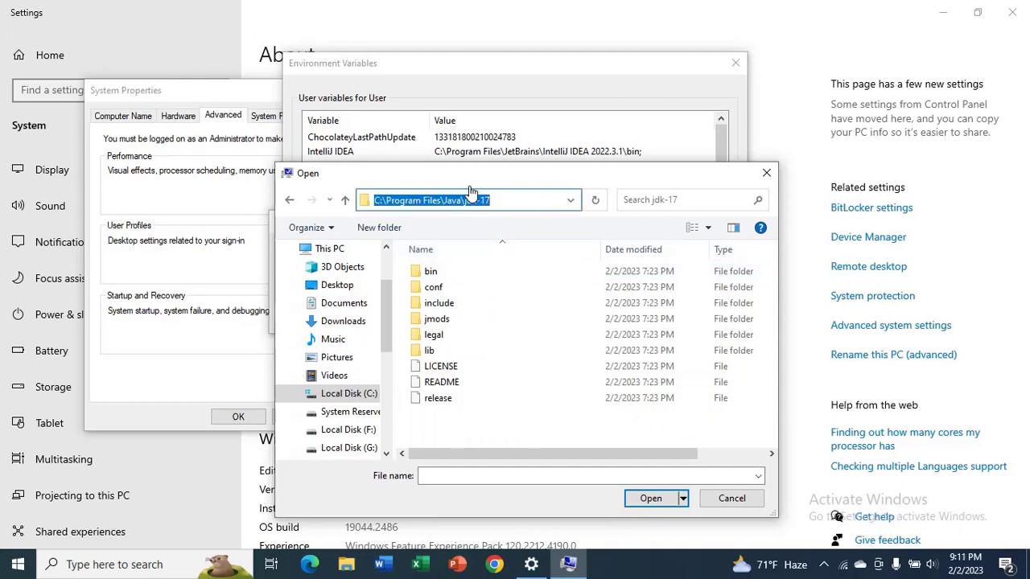
right_click(462, 203)
left_click(483, 249)
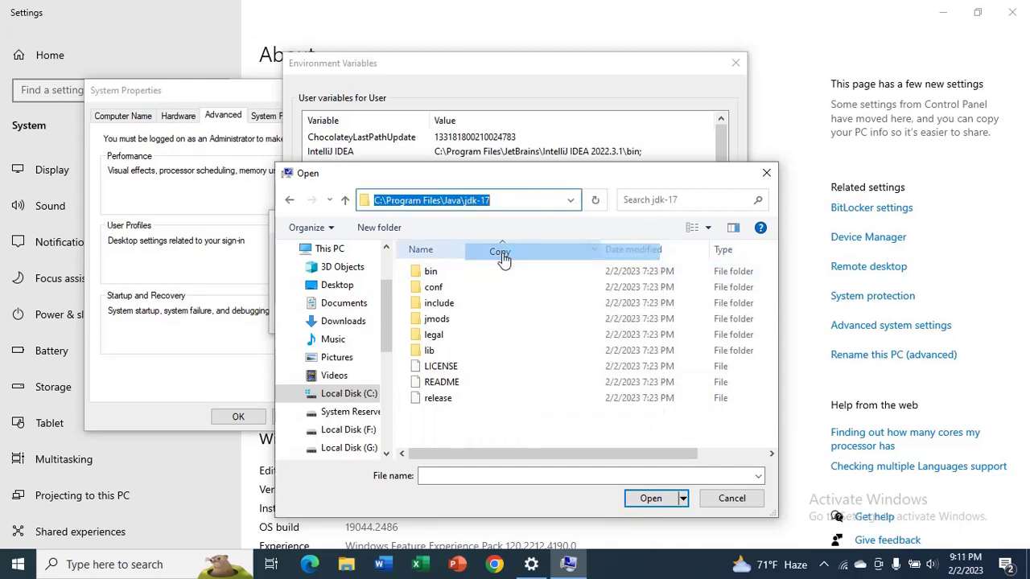
Paste C:\Program Files\Java\jdk-17 as the JAVA_HOME value and save the user variable
left_click(708, 500)
left_click(476, 286)
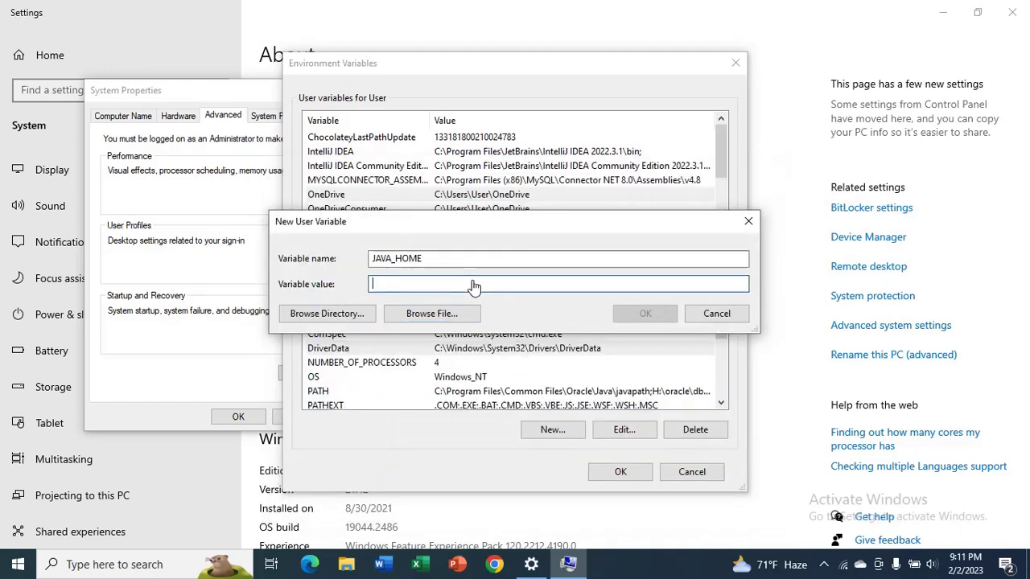
key("ctrl+v")
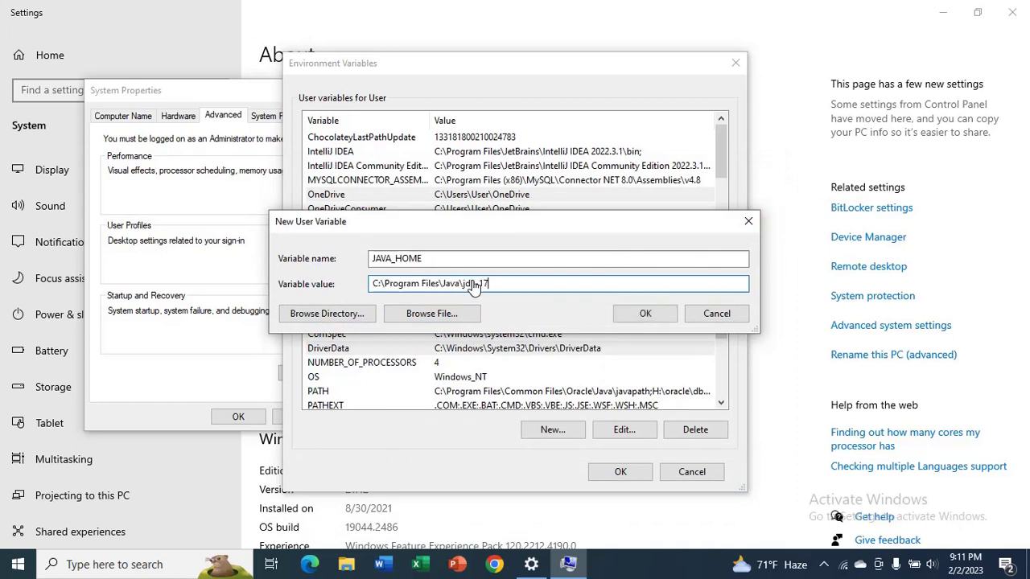
left_click(653, 318)
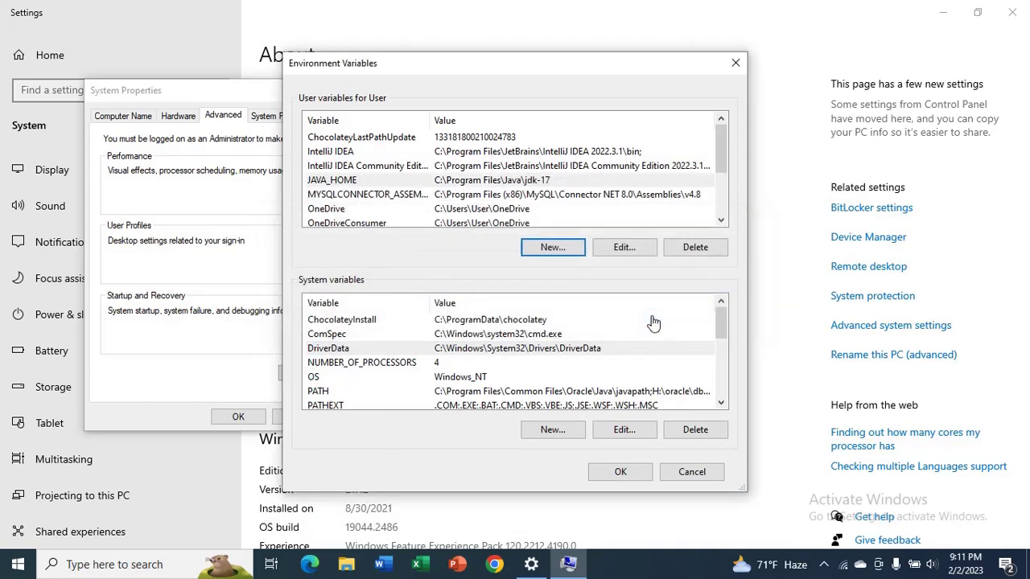
Start another new user variable named Path
left_click(552, 247)
type("Path")
left_click(434, 284)
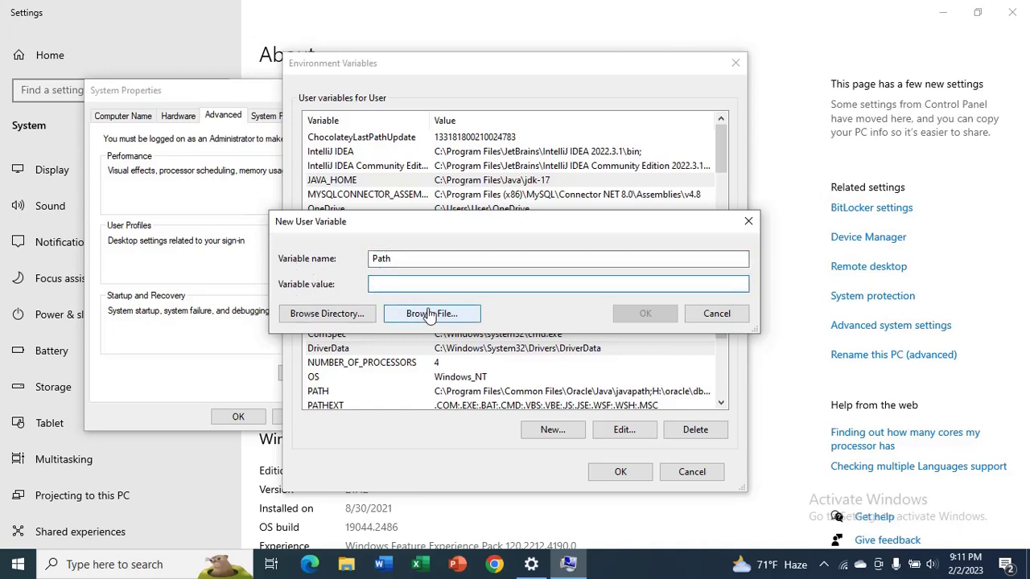
Browse to C:\Program Files\Java\jdk-17\bin and copy its folder path
left_click(430, 314)
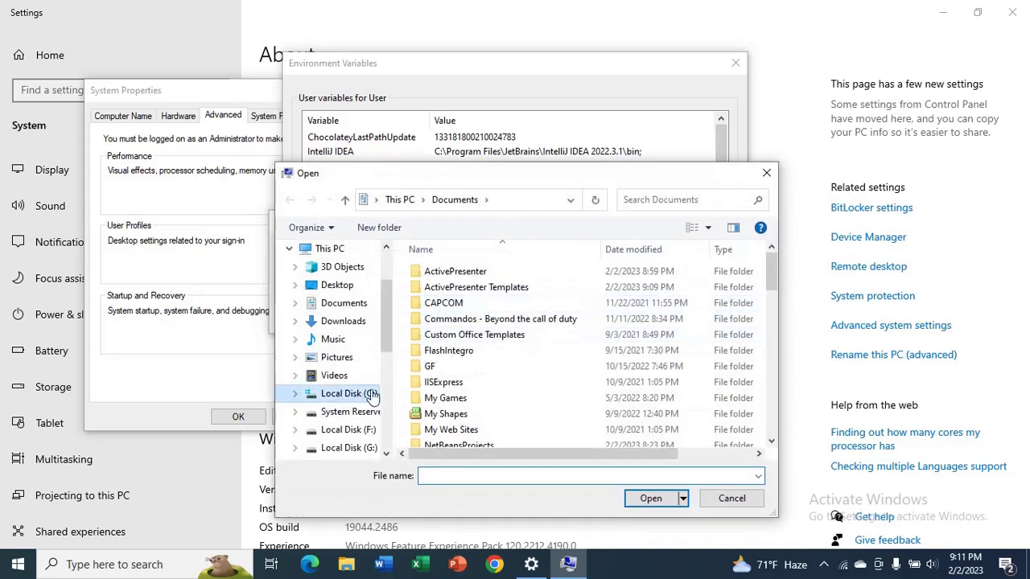
left_click(346, 393)
double_click(434, 360)
scroll(479, 344, "down", 1)
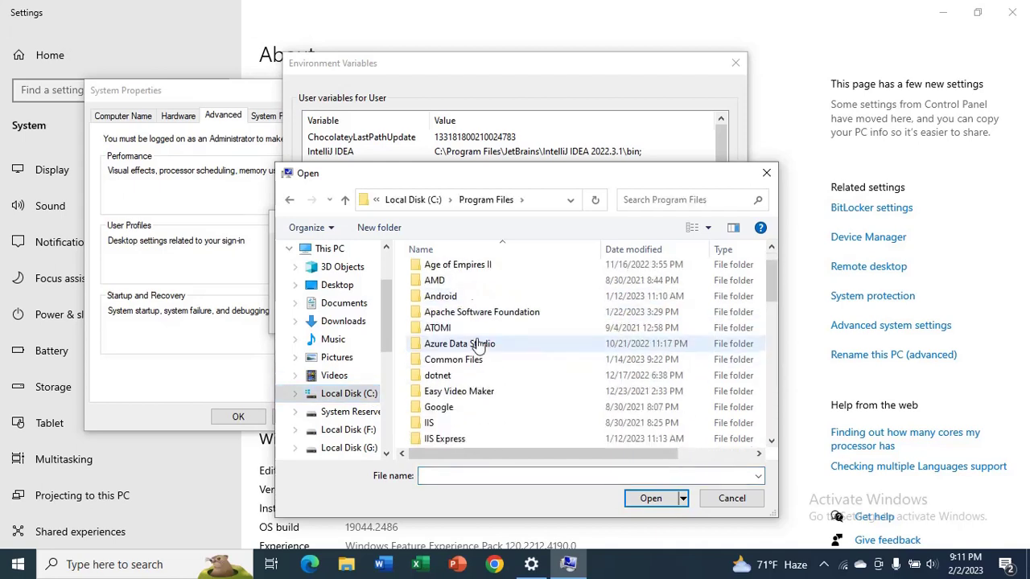
scroll(478, 344, "down", 2)
scroll(469, 354, "down", 1)
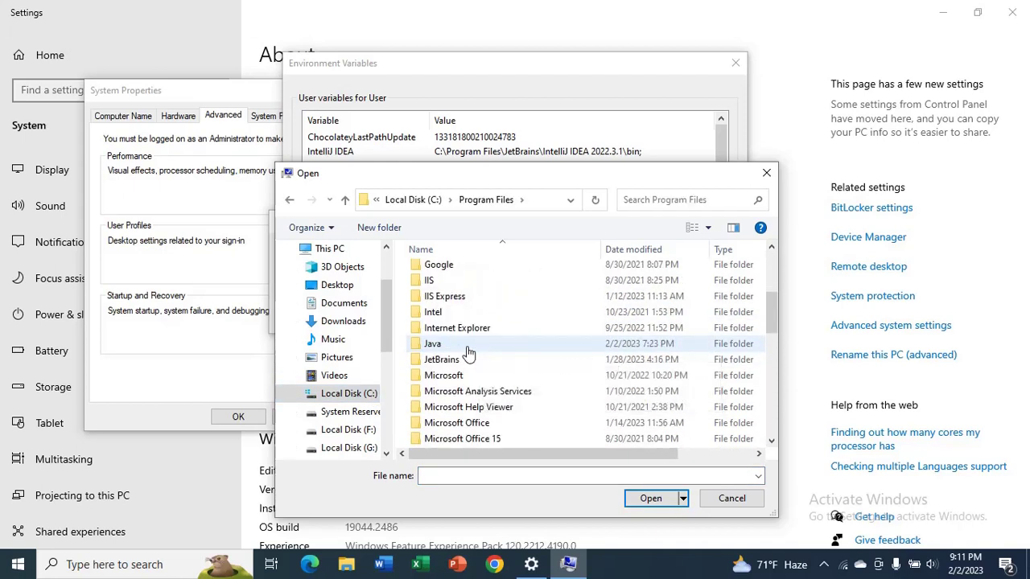
double_click(469, 348)
double_click(471, 280)
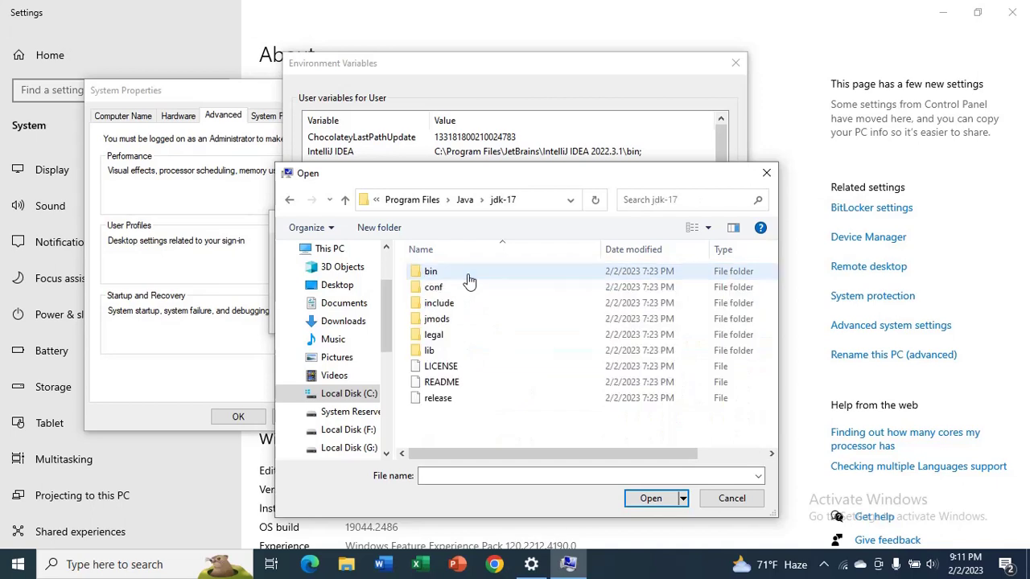
double_click(468, 281)
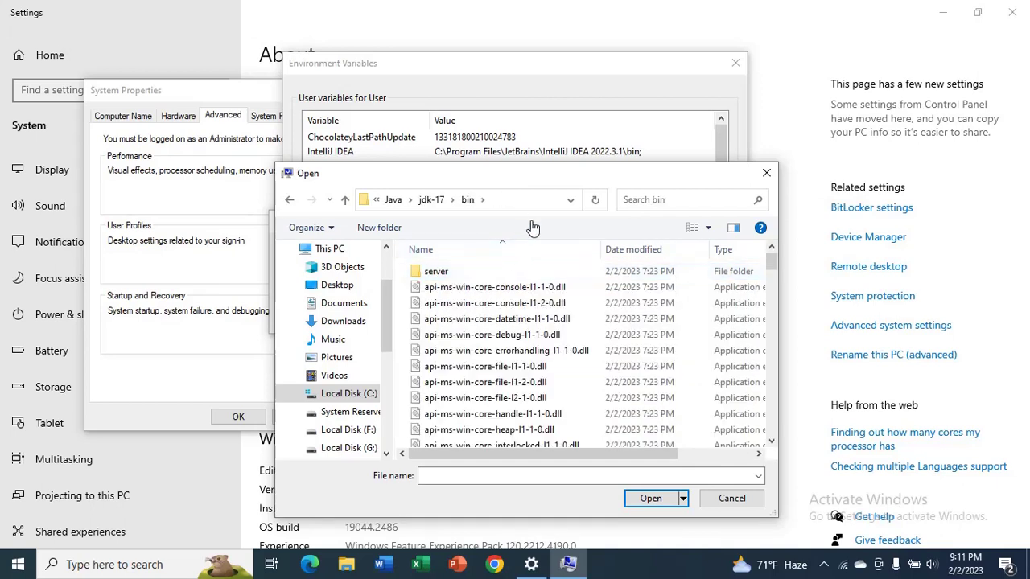
left_click(534, 204)
right_click(496, 206)
left_click(535, 251)
Paste the bin path as the Path value and save the user variable
left_click(730, 497)
left_click(459, 285)
key("ctrl+v")
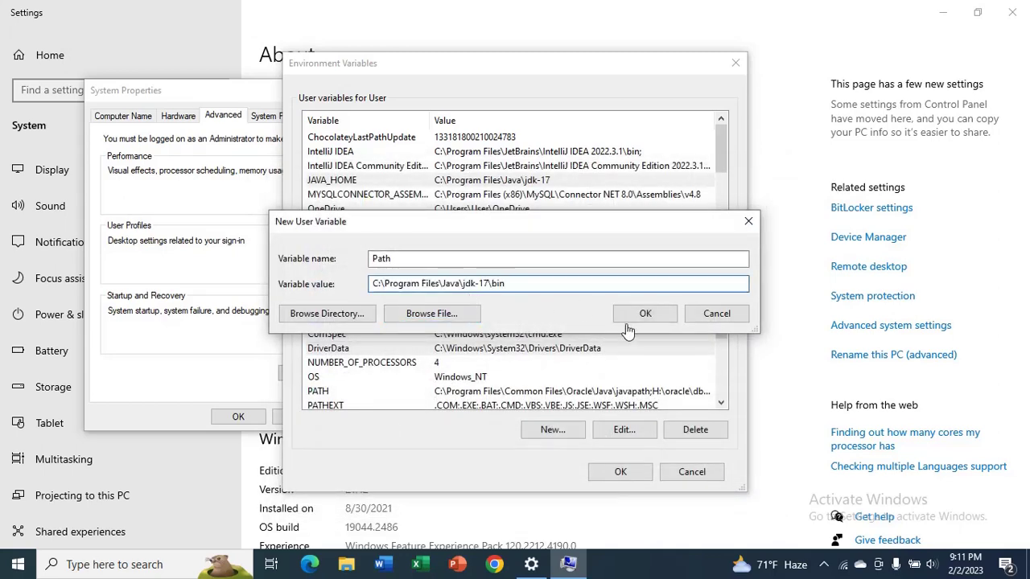
left_click(637, 320)
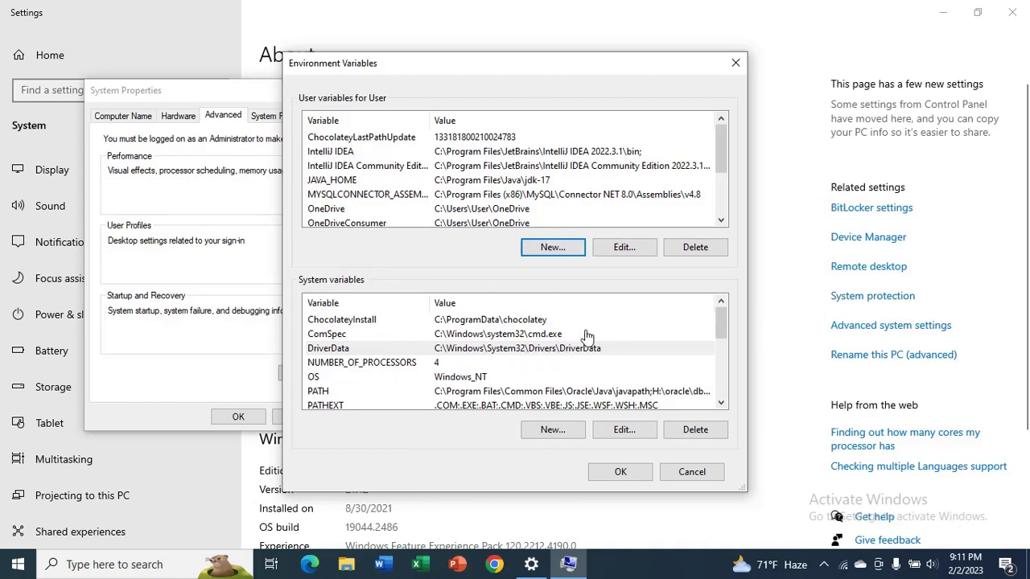
Create a new system variable named JAVA_HOME
left_click(552, 432)
type("JAVA")
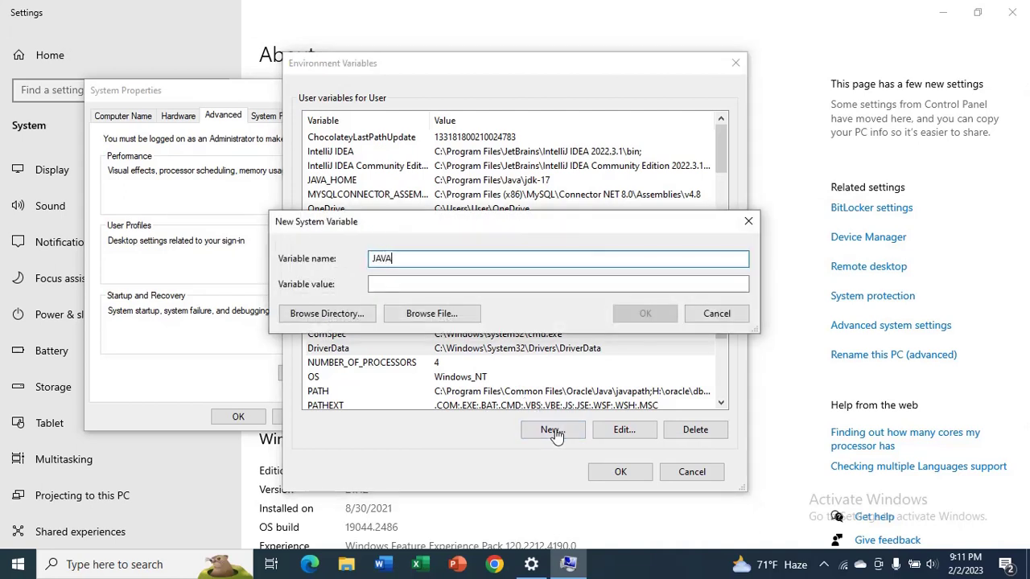
type("_HOME")
left_click(426, 291)
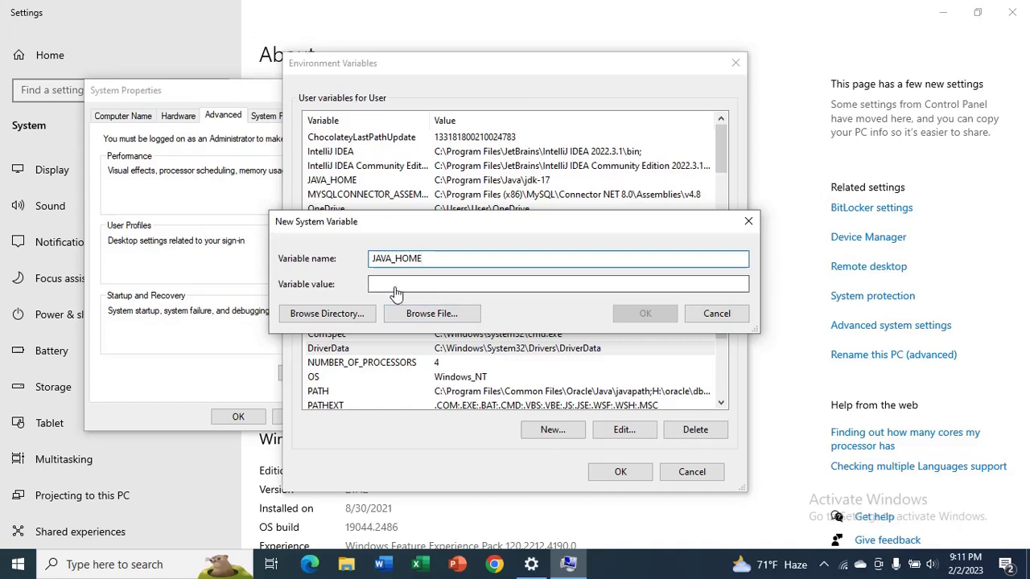
Browse to C:\Program Files\Java\jdk-17 and copy its folder path
left_click(431, 313)
left_click(348, 393)
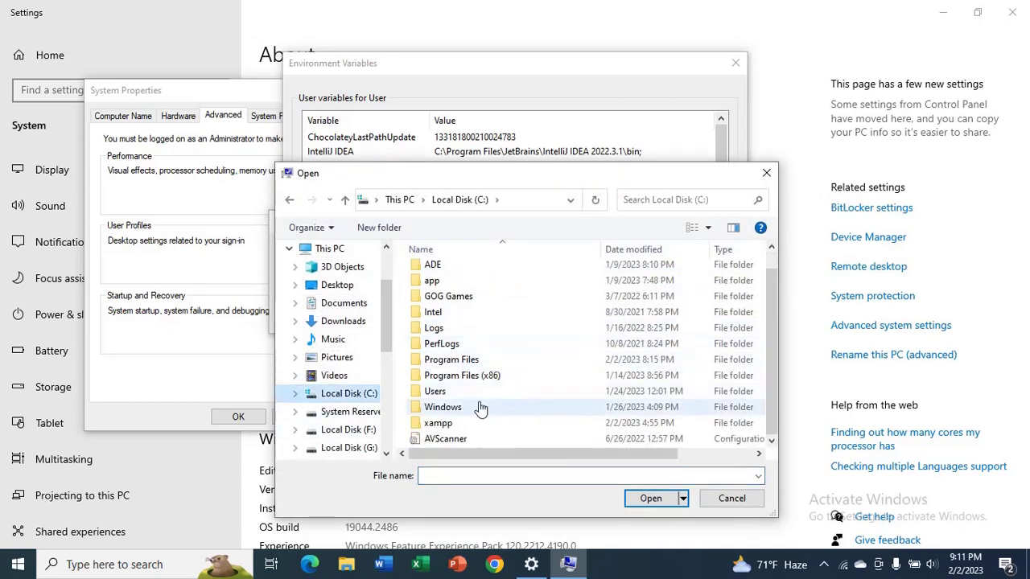
double_click(475, 361)
scroll(482, 378, "down", 5)
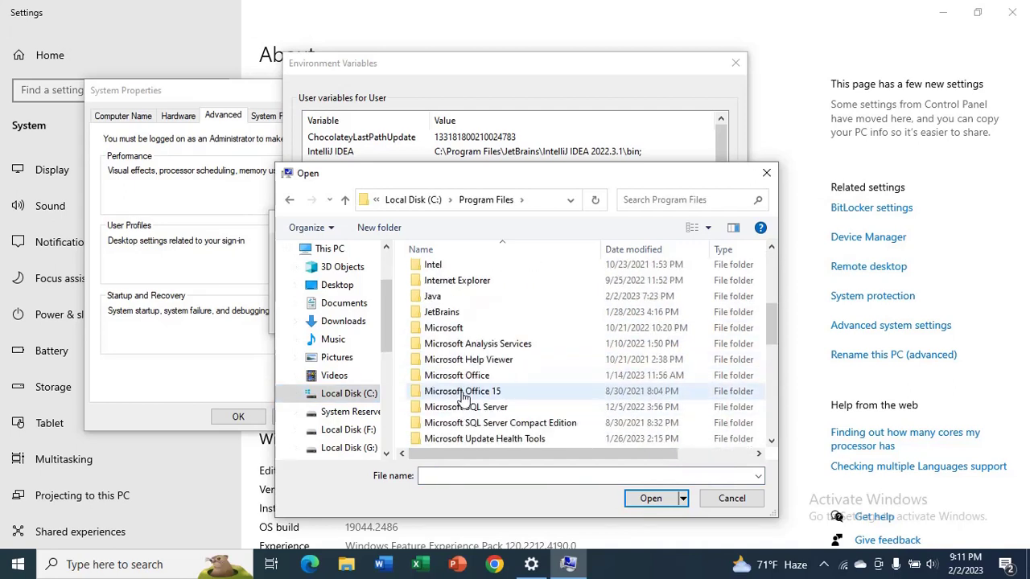
left_click(435, 297)
double_click(435, 298)
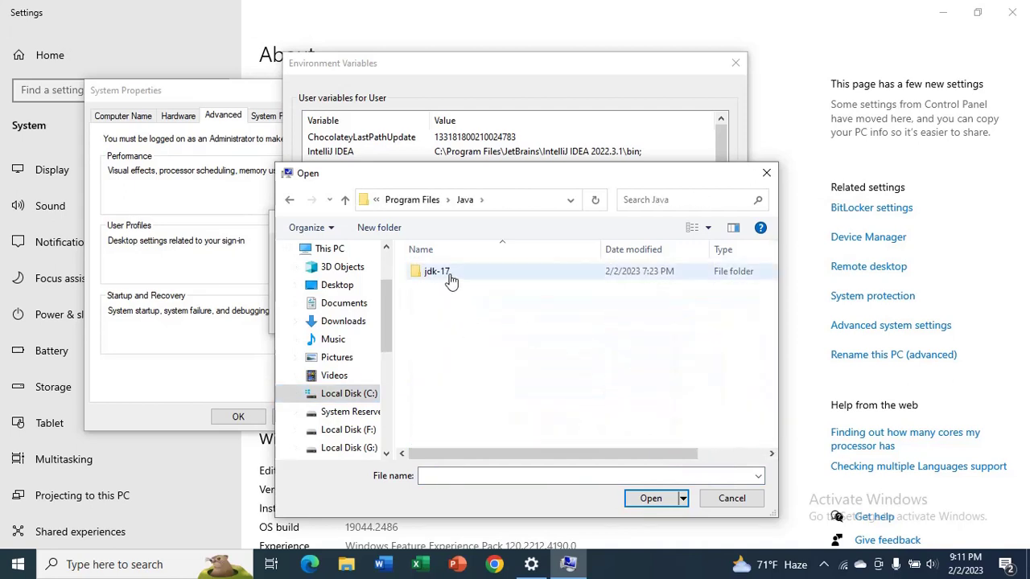
double_click(452, 275)
left_click(528, 201)
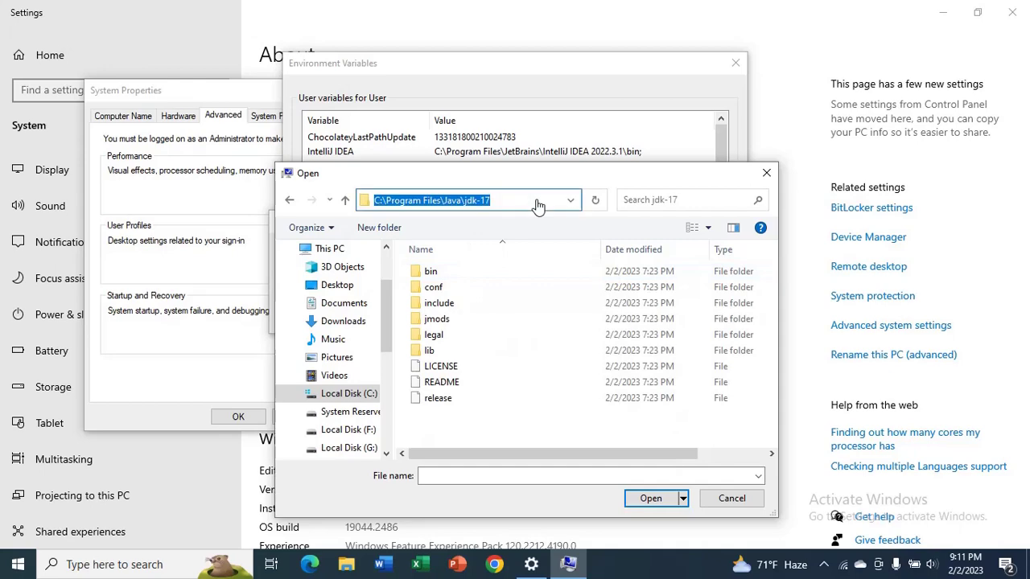
right_click(478, 208)
left_click(511, 255)
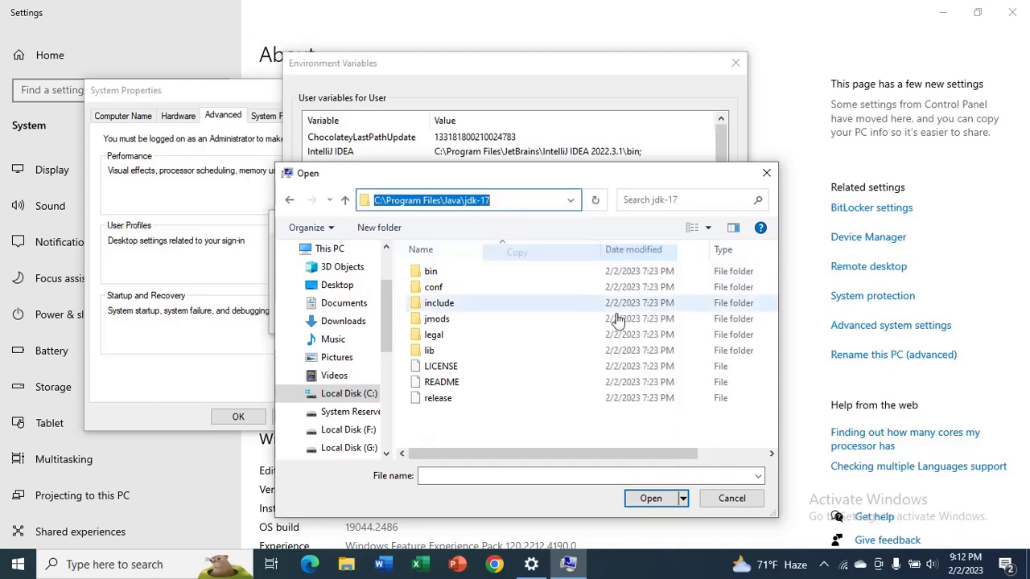
Paste the jdk-17 path as the value and save system JAVA_HOME
left_click(731, 498)
left_click(441, 288)
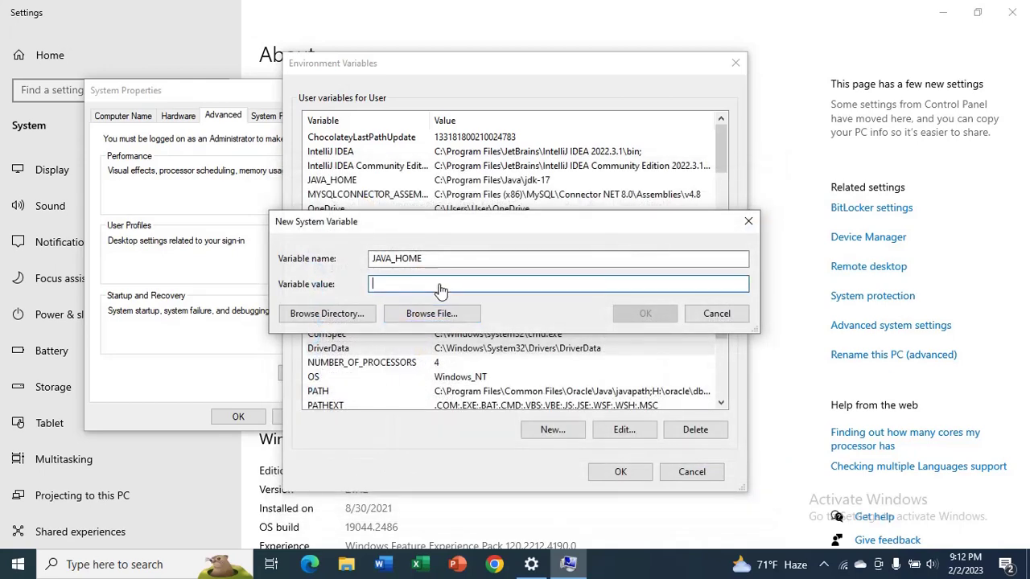
key("ctrl+v")
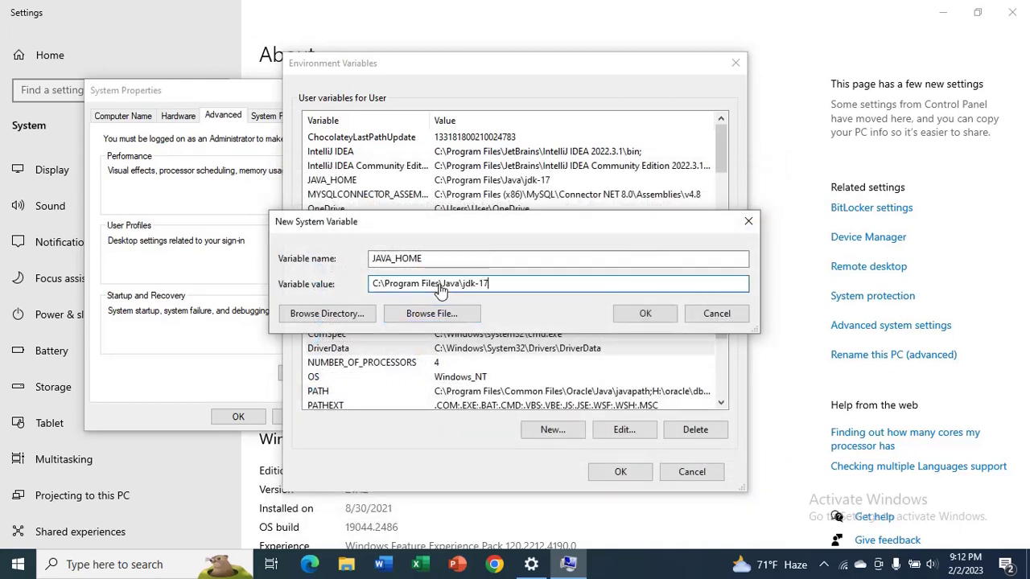
left_click(645, 314)
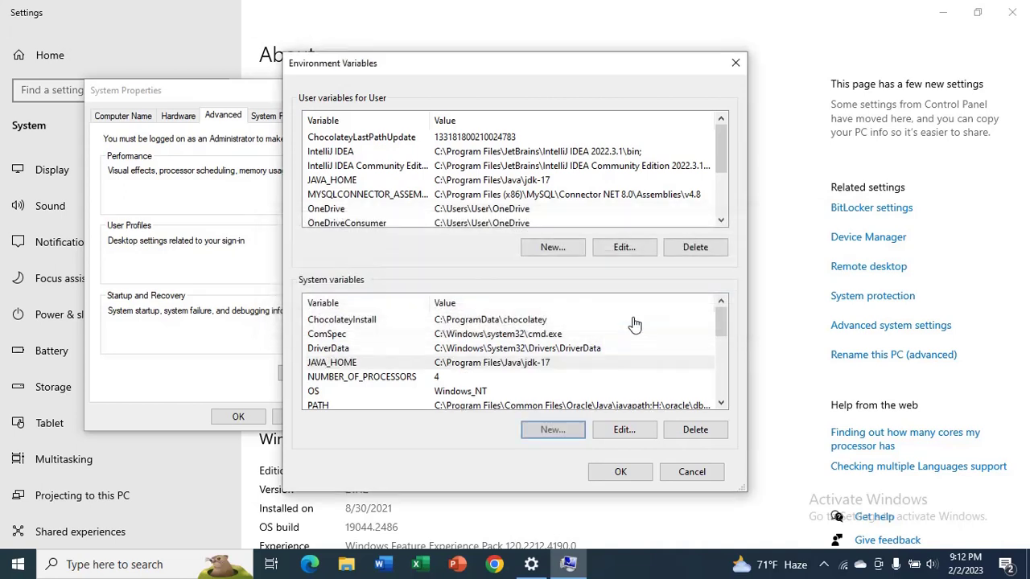
Copy the C:\Program Files\Java\jdk-17\bin path via JAVA_HOME's edit dialog, leaving JAVA_HOME unchanged
left_click(527, 366)
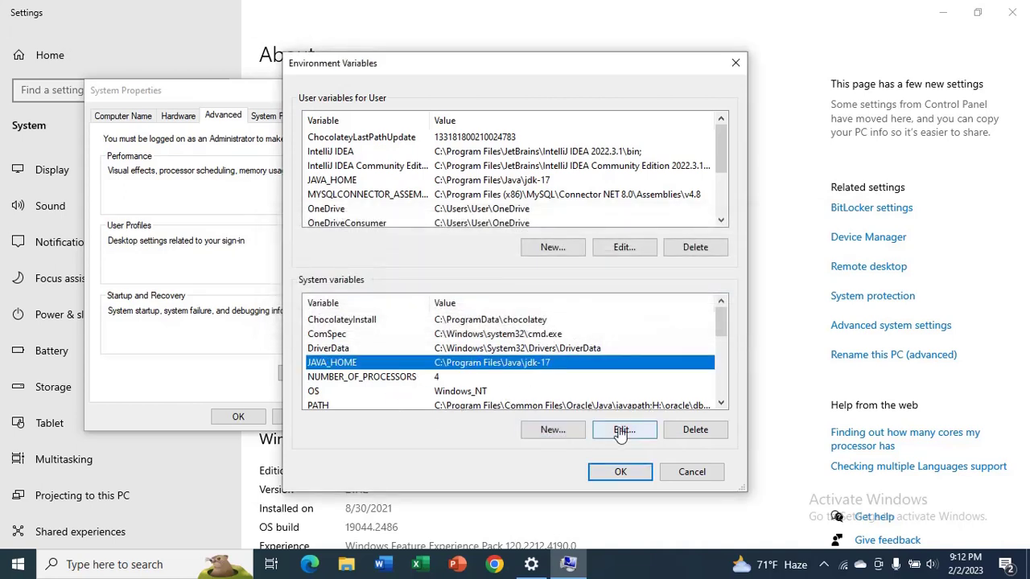
left_click(622, 431)
left_click(431, 314)
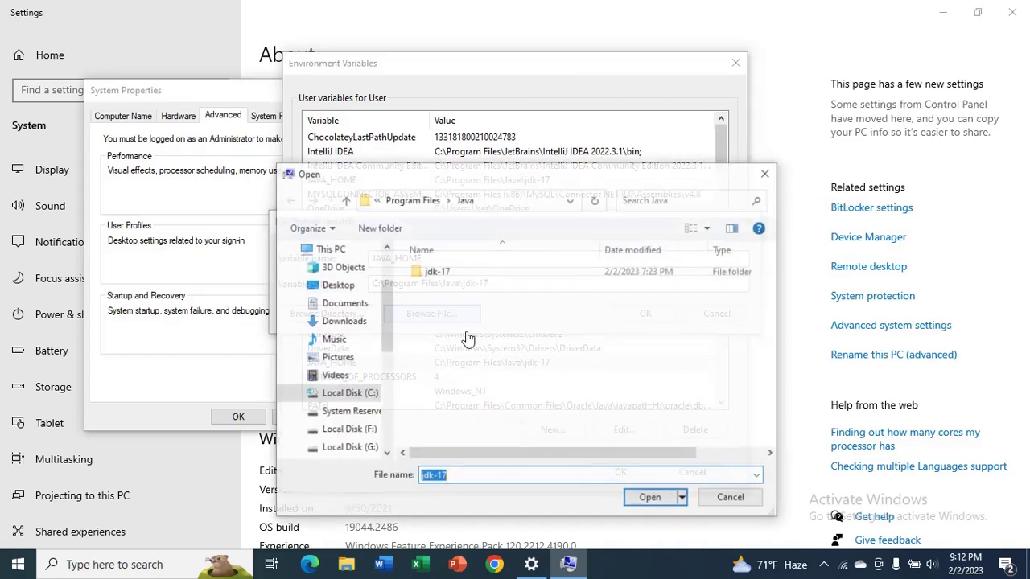
double_click(450, 272)
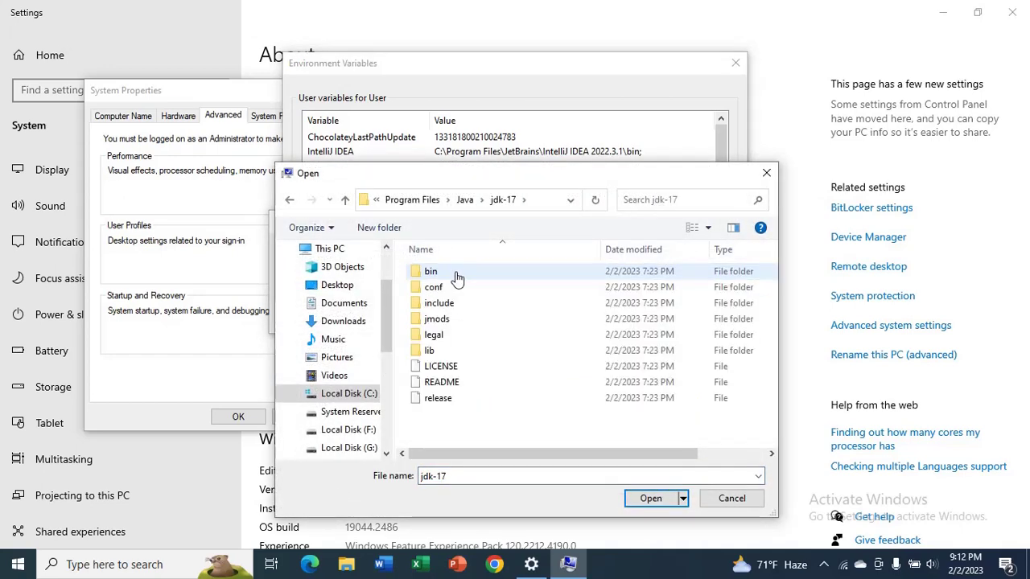
double_click(453, 271)
left_click(521, 208)
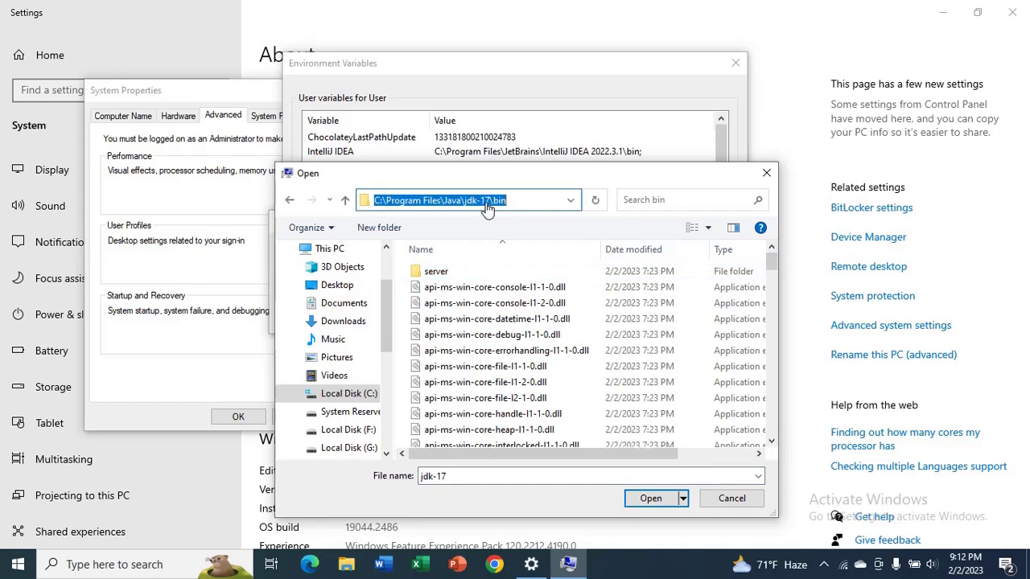
right_click(486, 207)
left_click(518, 251)
left_click(731, 499)
left_click(627, 319)
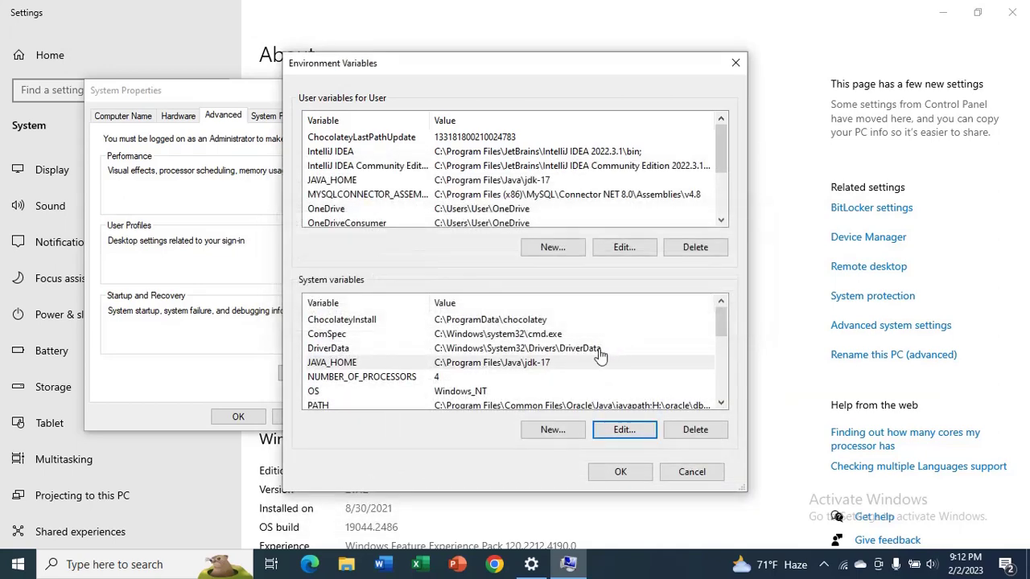
Add C:\Program Files\Java\jdk-17\bin as a new system PATH entry and save
scroll(576, 359, "down", 1)
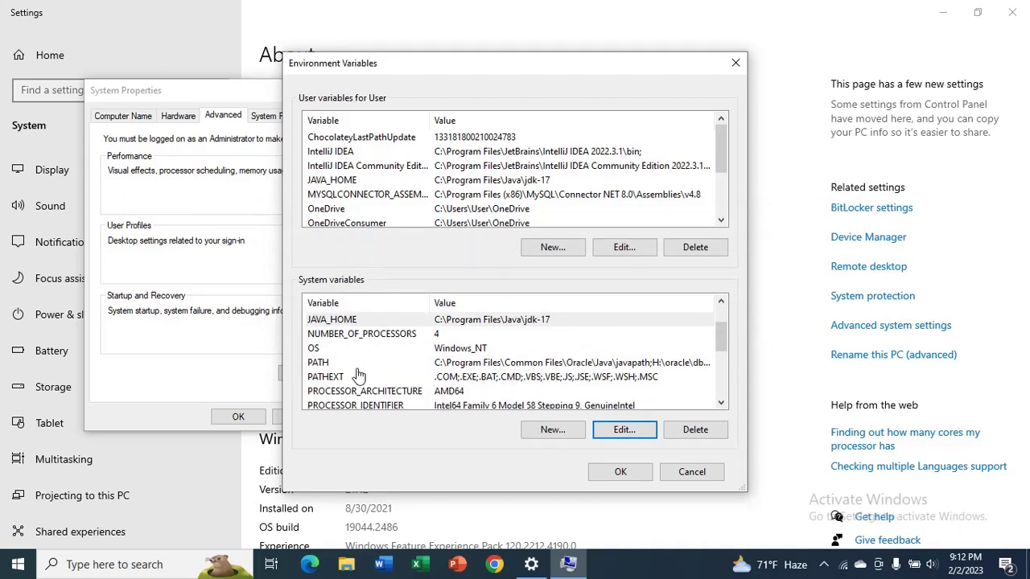
left_click(466, 365)
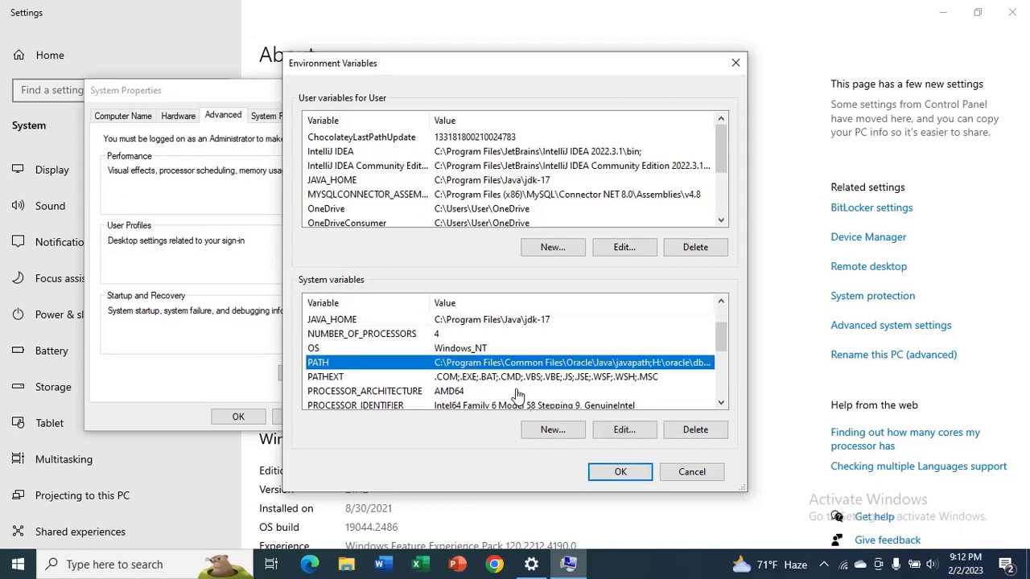
left_click(617, 430)
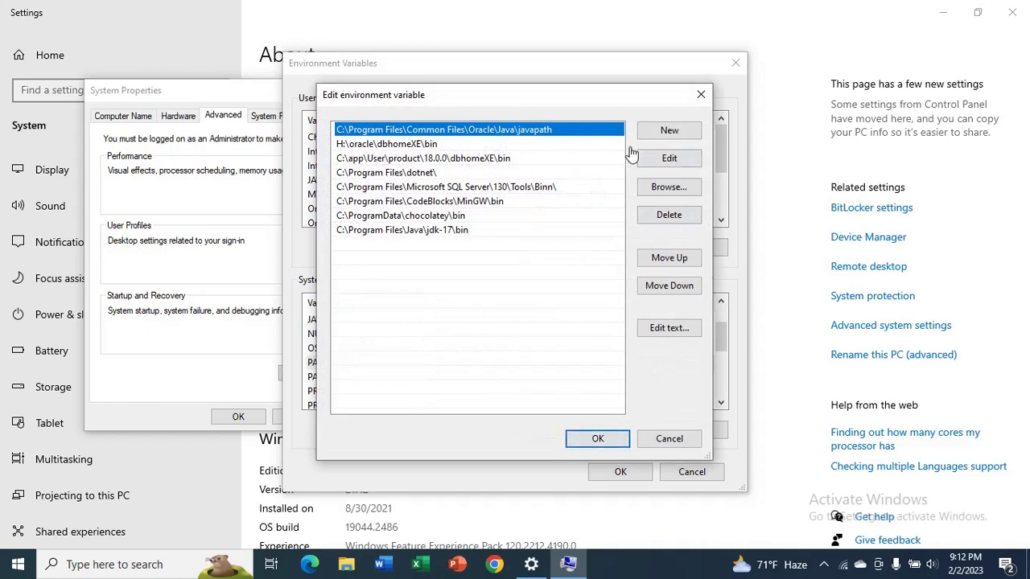
left_click(668, 131)
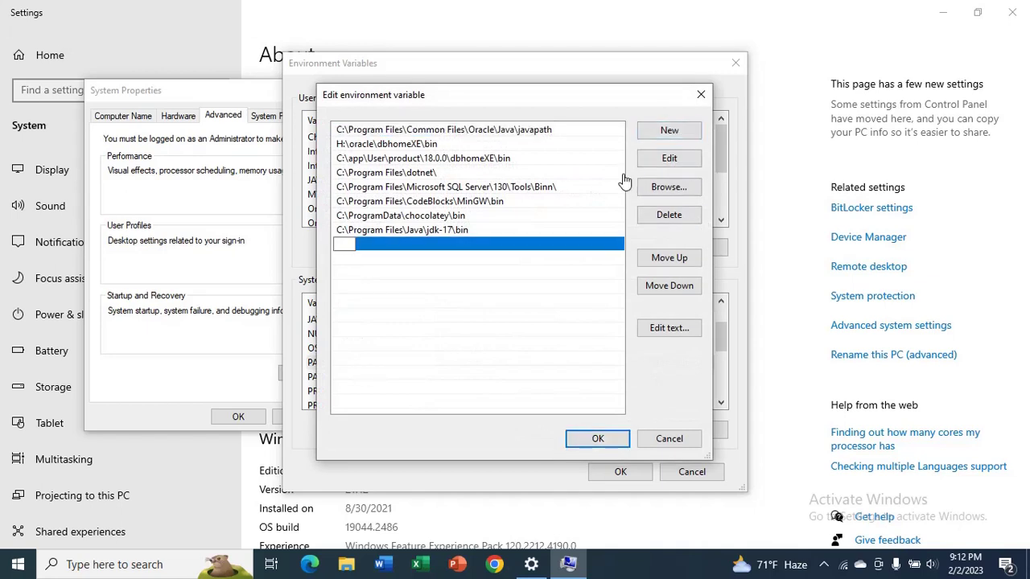
key("ctrl+v")
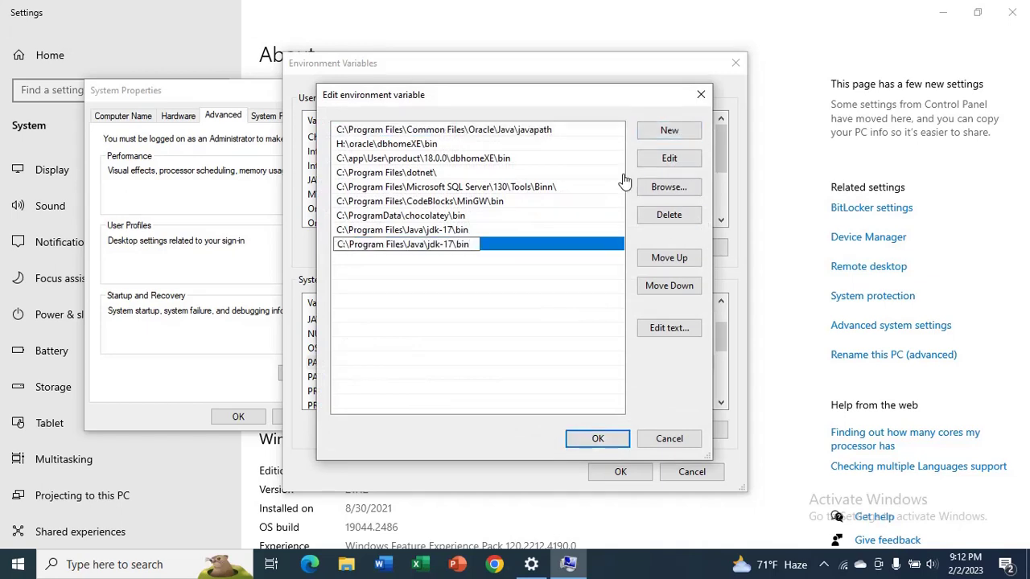
left_click(607, 441)
Confirm the environment variables, then close System Properties and Settings
left_click(620, 472)
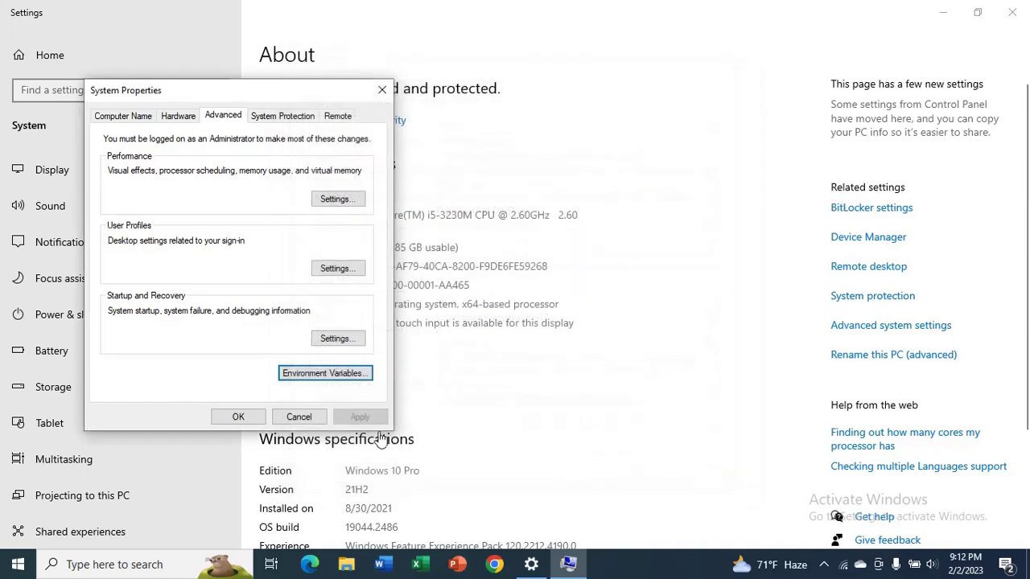
left_click(238, 416)
left_click(1011, 12)
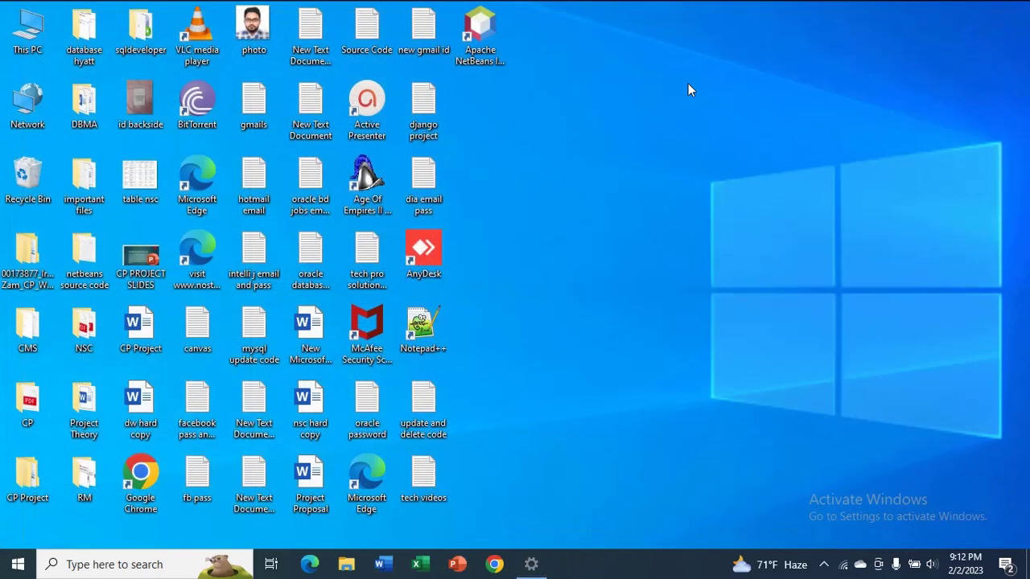
Launch Command Prompt by searching for cmd
left_click(20, 570)
type("cmd")
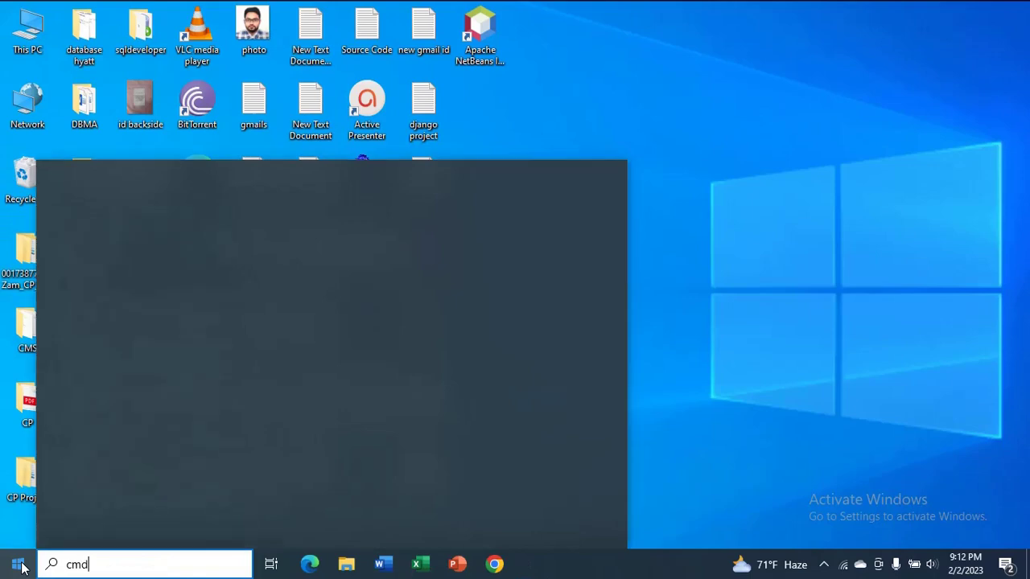
key("Return")
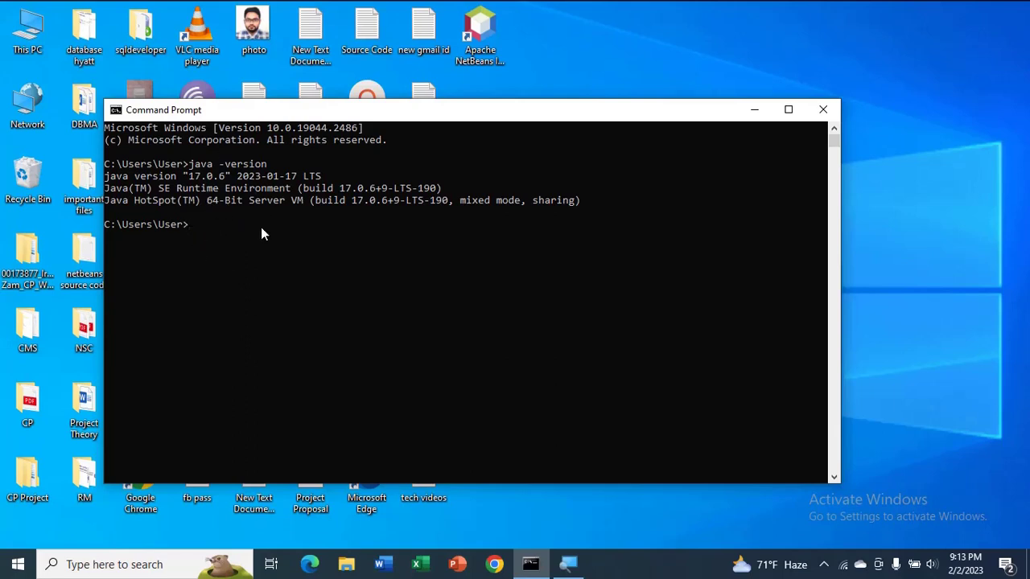
Run javac -version in Command Prompt and confirm it reports javac 17.0.6
type("javac -version")
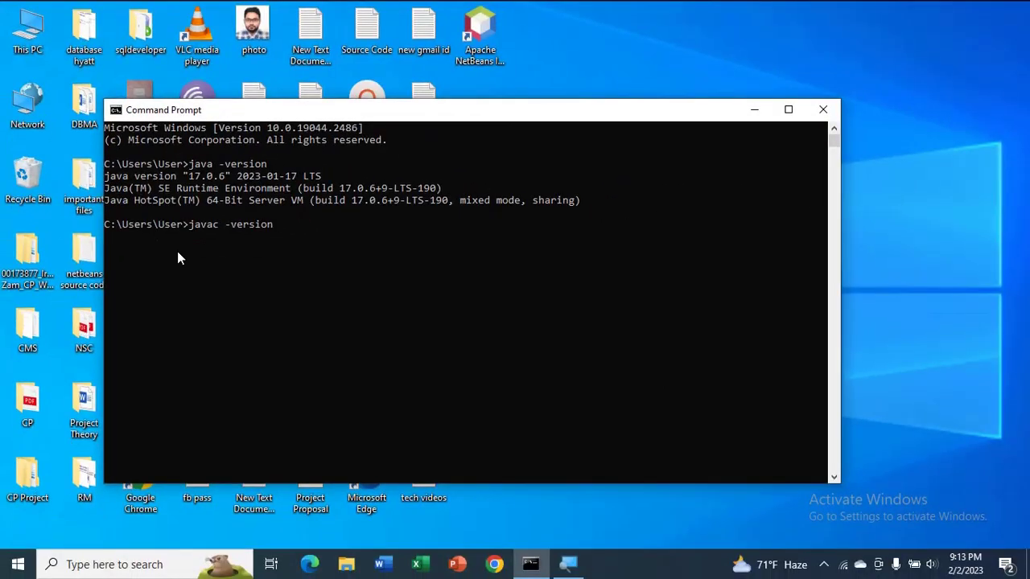
key("Return")
type("javac")
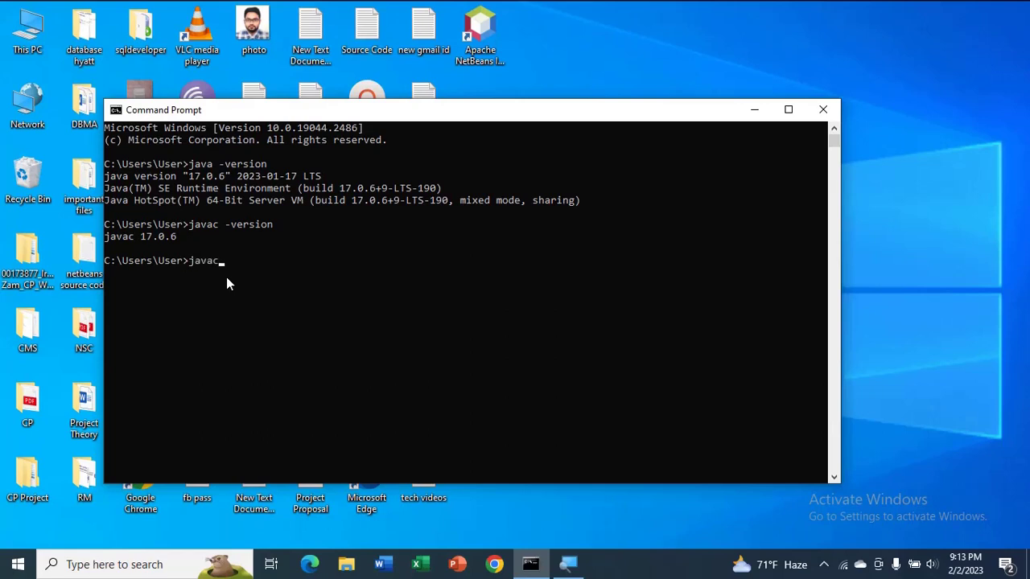